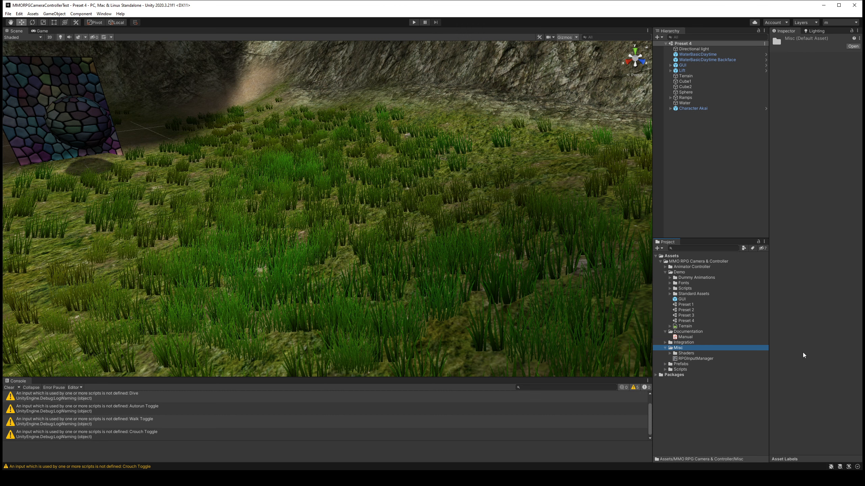
# Inspect the RPGInputManager preset in the Misc folder and expand the Animator Controller folder in the project.
pyautogui.press('Down')
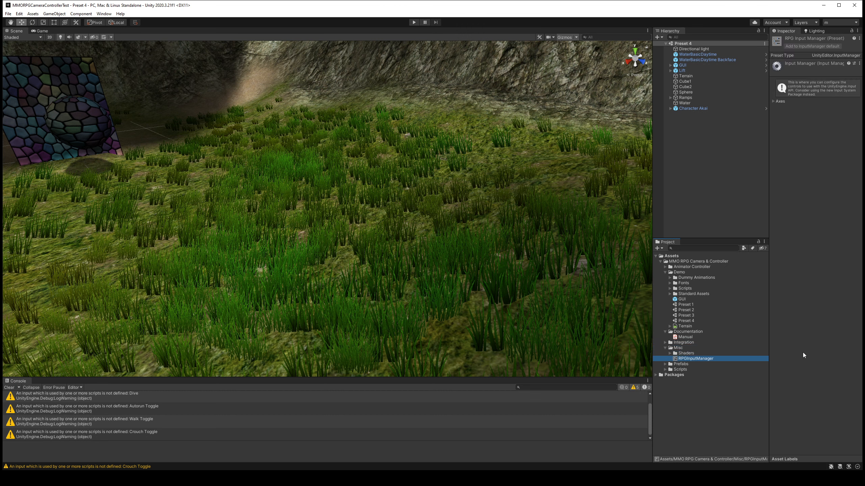
pyautogui.press('Down')
pyautogui.press('Left')
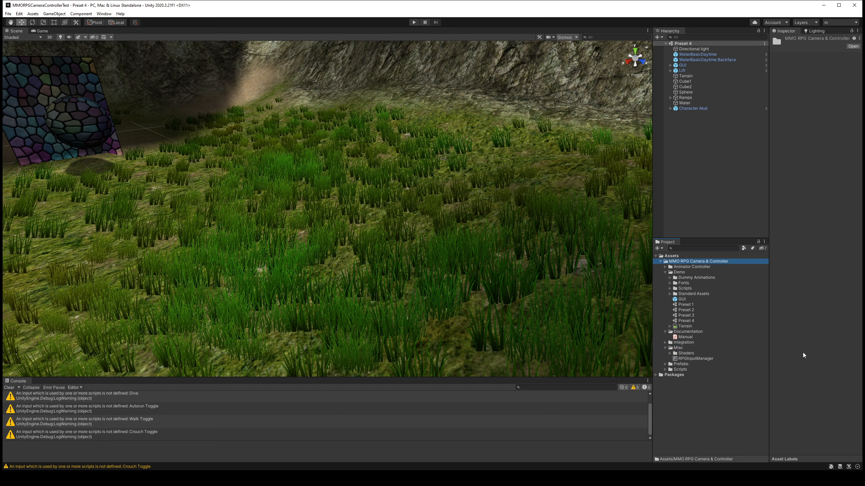
pyautogui.press('Down')
pyautogui.press('Right')
# Frame Character Akai in the scene and look through the Dummy Animations and Prefabs folders.
pyautogui.doubleClick(693, 109)
pyautogui.click(670, 288)
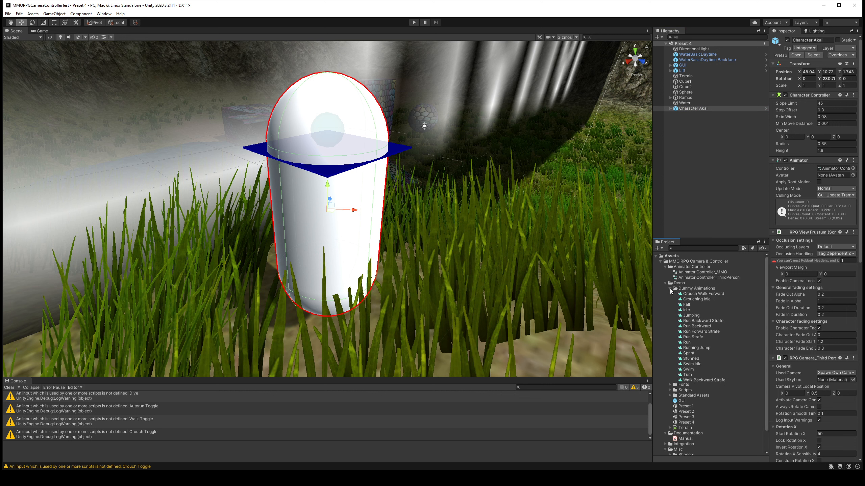
pyautogui.click(670, 288)
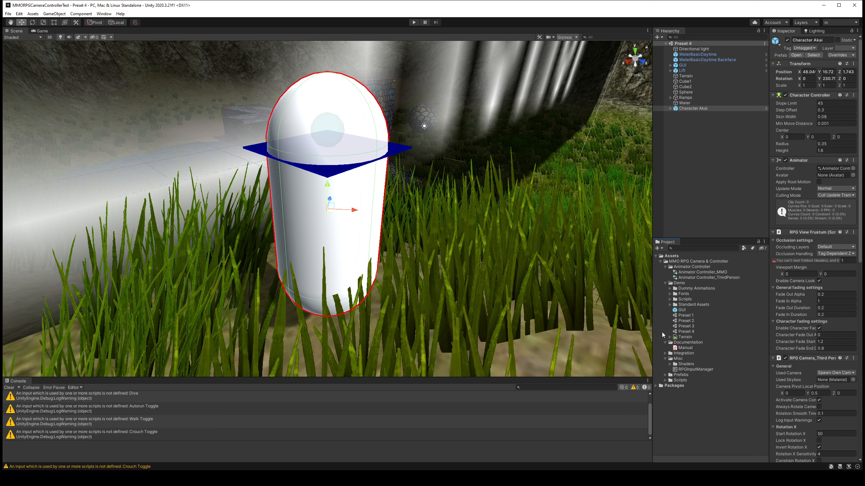
pyautogui.click(664, 374)
pyautogui.click(692, 385)
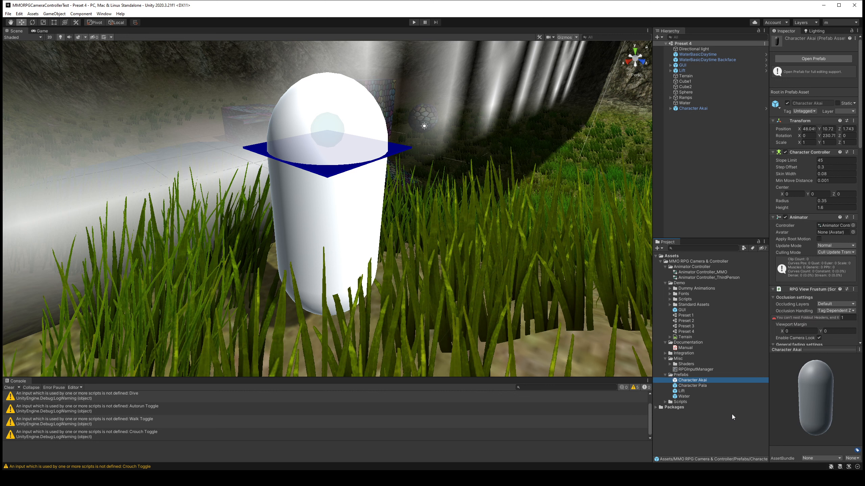
# Collapse the Prefabs, Animator Controller and Demo folders in the MMO RPG Camera & Controller project tree.
pyautogui.press('Left')
pyautogui.press('Left')
pyautogui.press('Left')
pyautogui.press('Down')
pyautogui.press('Down')
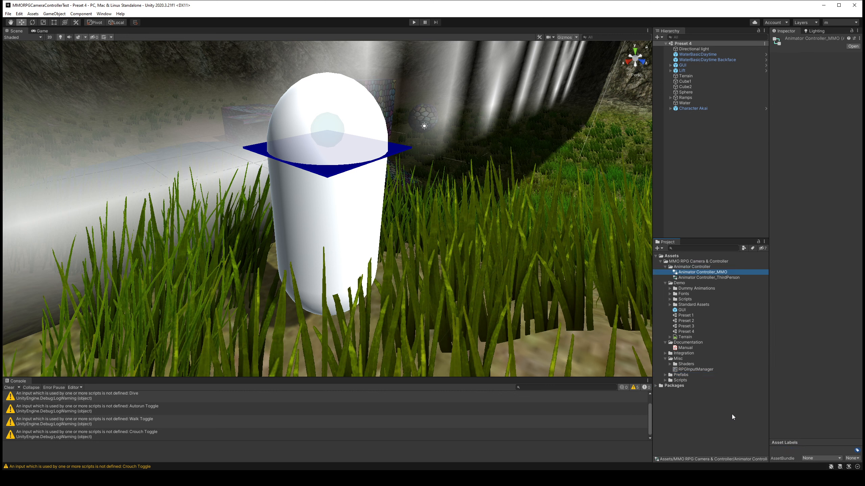
pyautogui.press('Down')
pyautogui.press('Up')
pyautogui.press('Up')
pyautogui.press('Left')
pyautogui.press('Left')
pyautogui.press('Left')
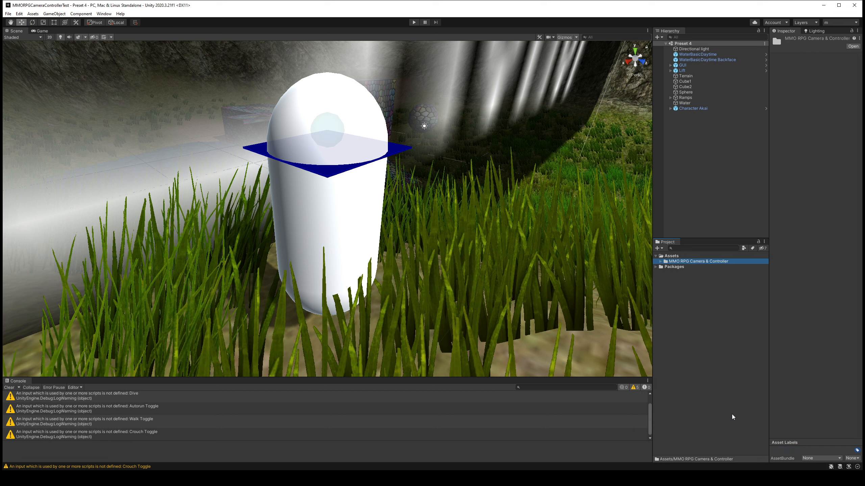
pyautogui.press('Right')
pyautogui.press('Down')
pyautogui.press('Down')
pyautogui.press('Left')
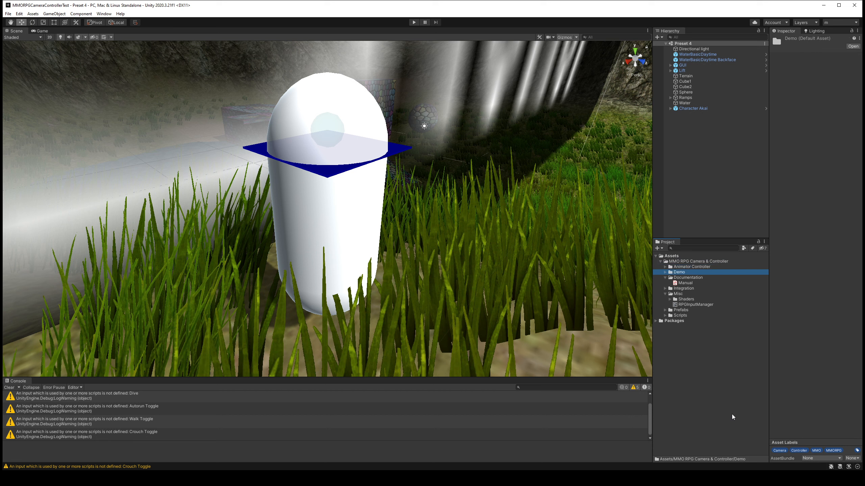
# Set Active Input Handling in the Player project settings to Input System Package (New), accept the editor restart and close the settings.
pyautogui.click(54, 13)
pyautogui.moveTo(19, 13)
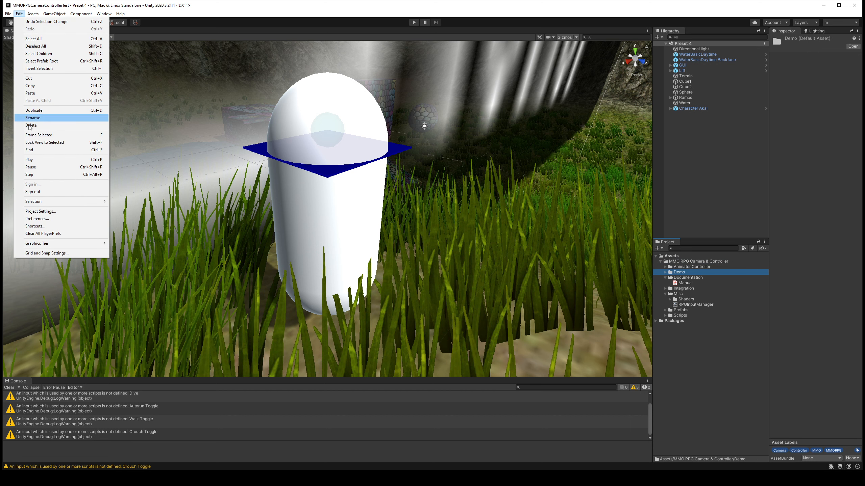
pyautogui.click(40, 211)
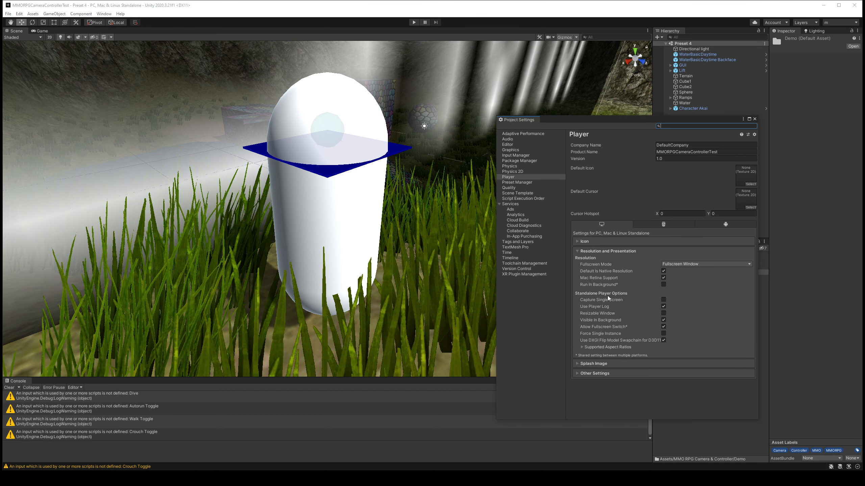
pyautogui.click(594, 373)
pyautogui.scroll(-10, 704, 306)
pyautogui.click(704, 340)
pyautogui.click(698, 356)
pyautogui.click(449, 253)
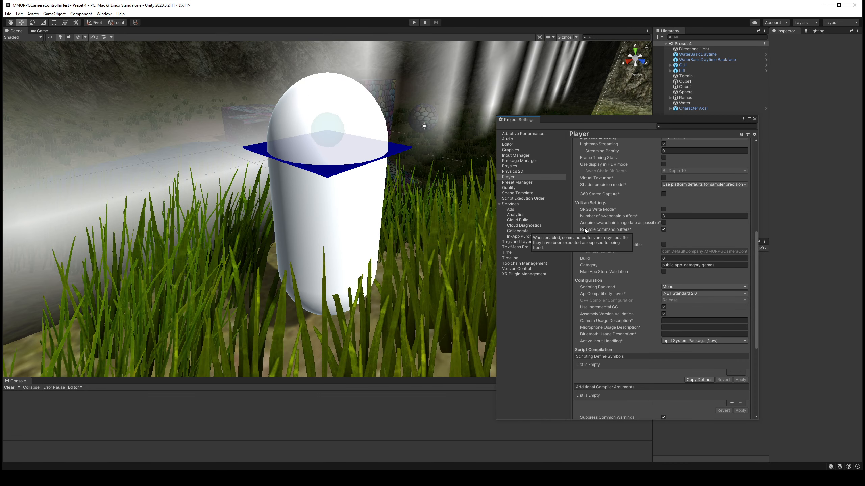
pyautogui.click(754, 119)
# Find the Input System package in the Unity Registry with the Package Manager and install it.
pyautogui.click(103, 13)
pyautogui.click(142, 68)
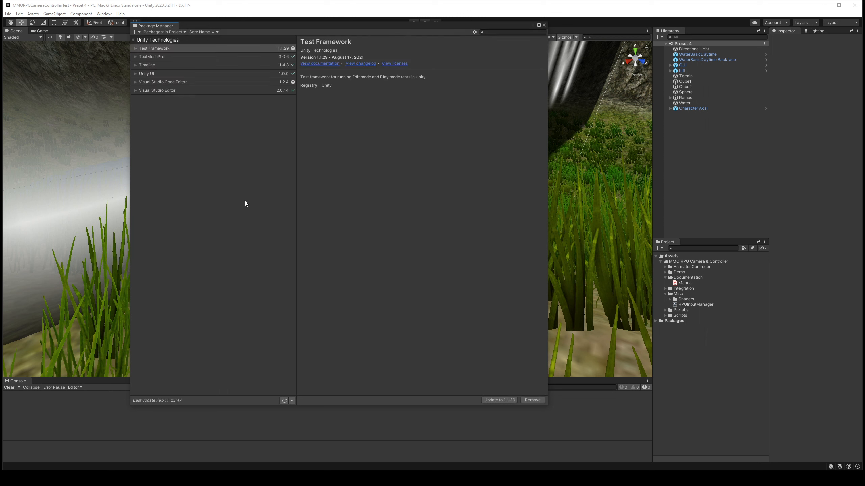
pyautogui.click(500, 34)
pyautogui.write('inpu')
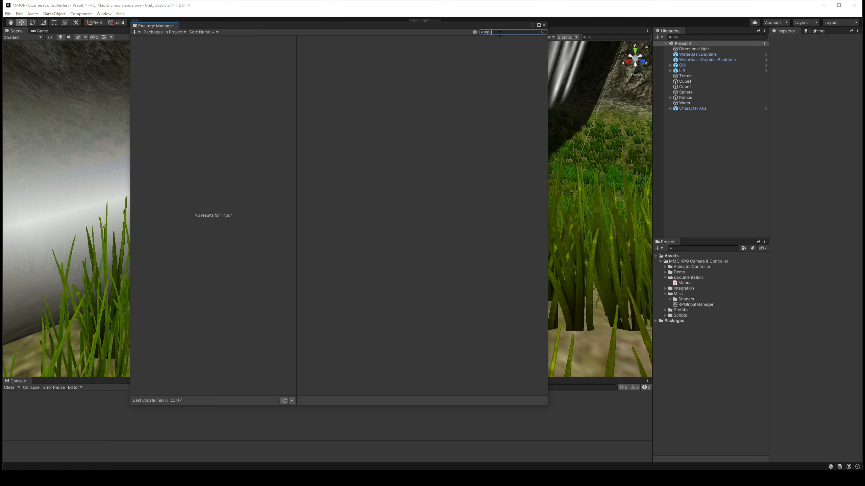
pyautogui.click(171, 33)
pyautogui.click(167, 39)
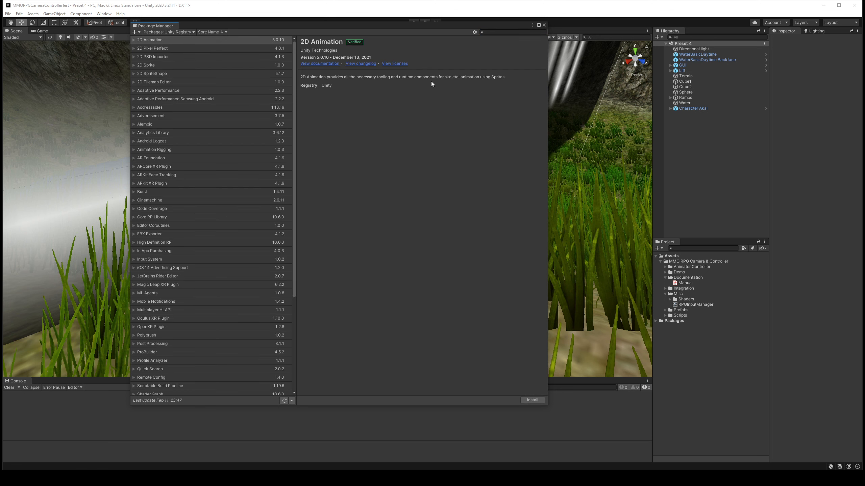
pyautogui.click(496, 33)
pyautogui.click(528, 401)
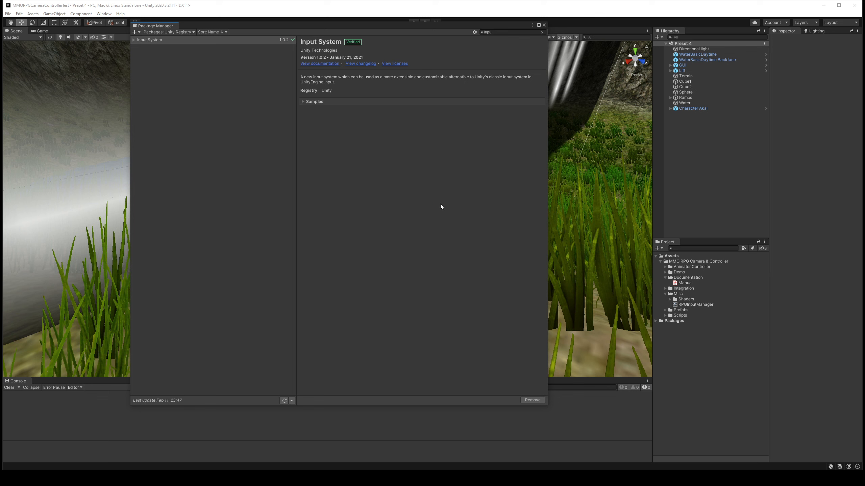
pyautogui.click(543, 25)
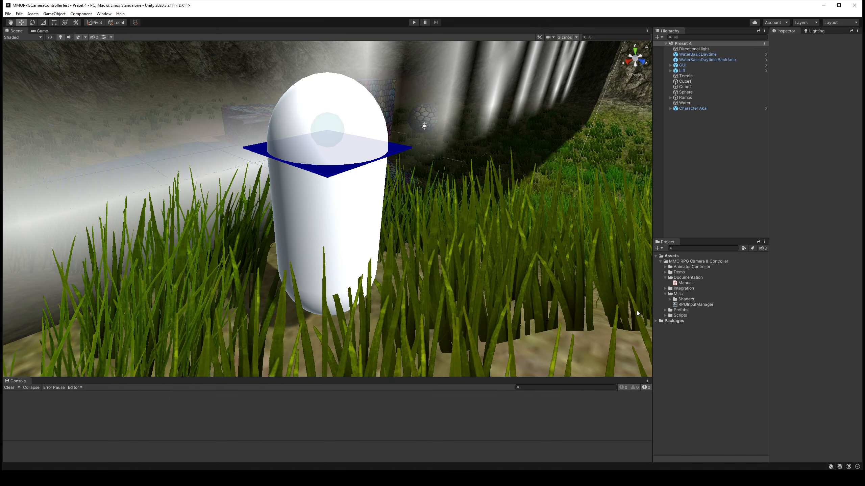
# Test the Preset 4 scene in Play mode, stop it, and examine a console error in an enlarged console.
pyautogui.click(414, 22)
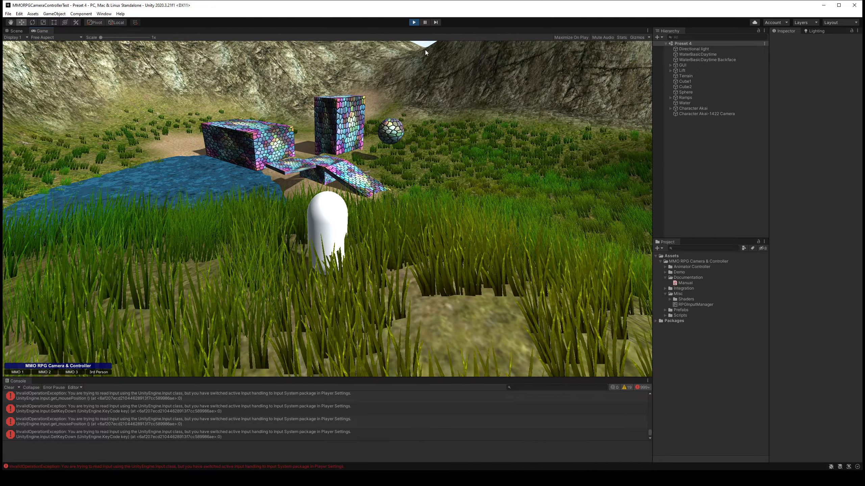
pyautogui.click(413, 23)
pyautogui.click(246, 397)
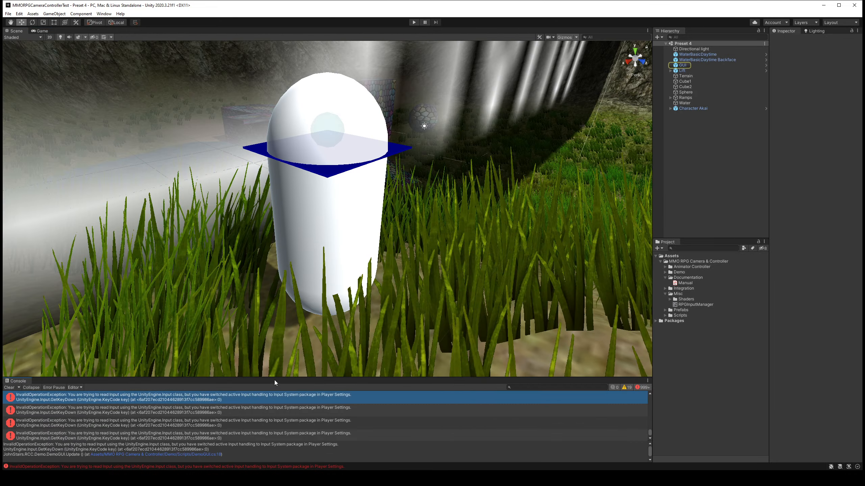
pyautogui.moveTo(274, 379); pyautogui.dragTo(288, 337)
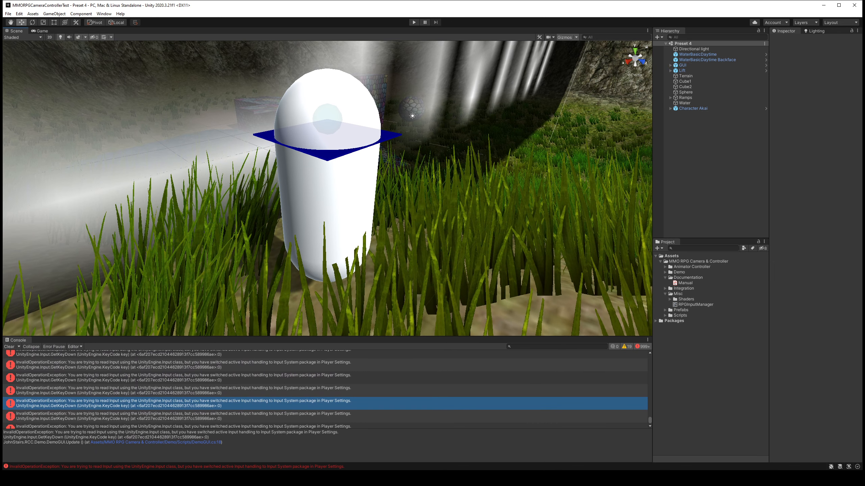
pyautogui.hotkey('alt', 'Tab')
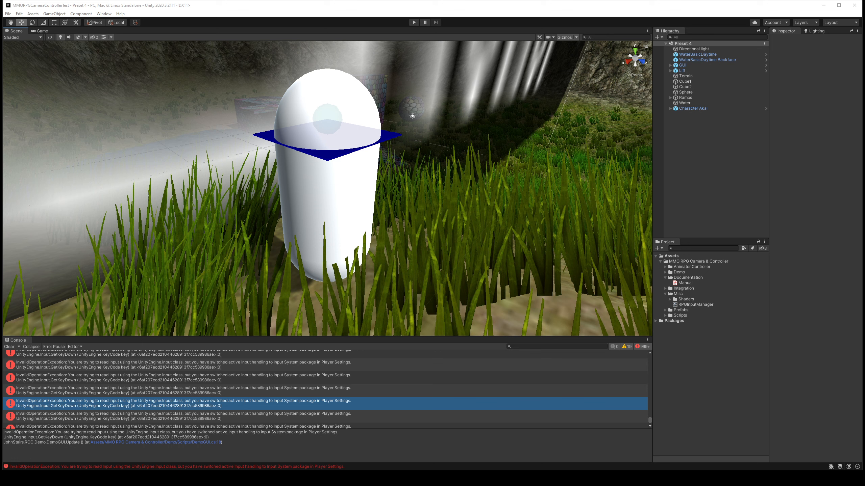
# Open the Input Manager page of the project settings to check the input configuration.
pyautogui.click(19, 13)
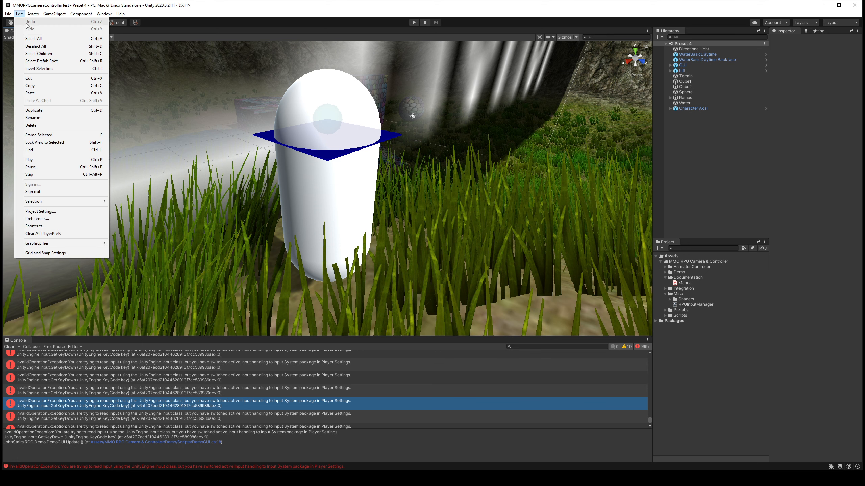
pyautogui.click(47, 213)
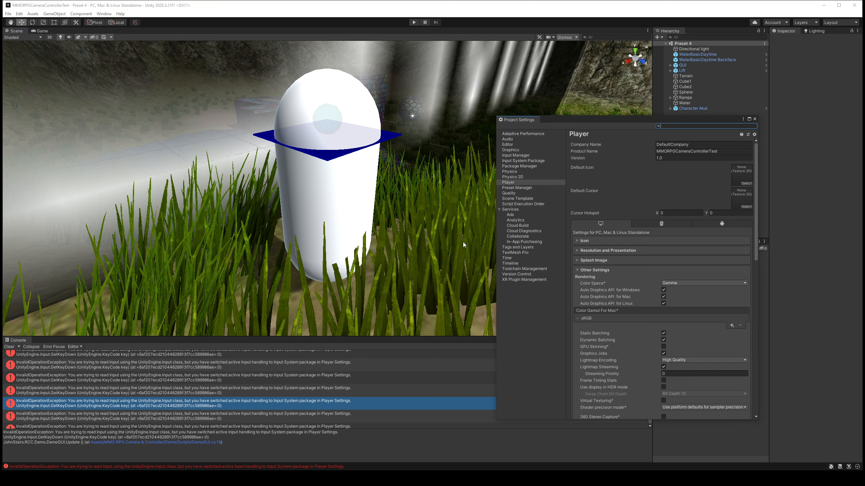
pyautogui.moveTo(553, 121); pyautogui.dragTo(371, 74)
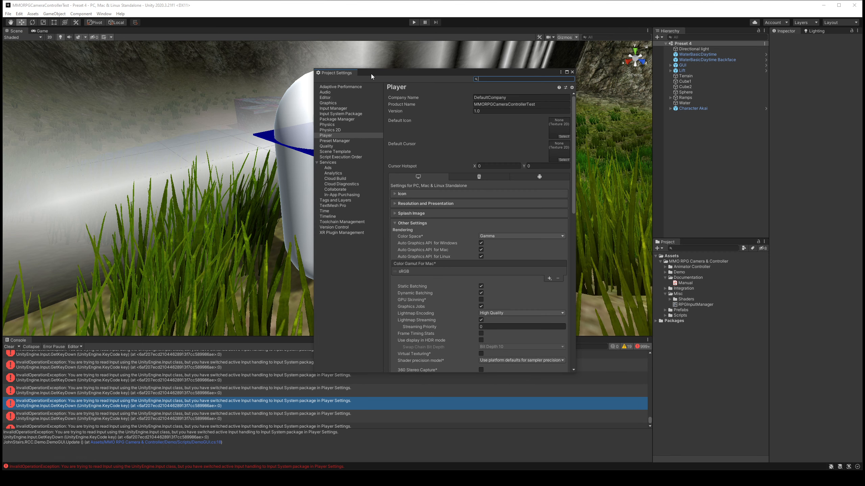
pyautogui.click(346, 109)
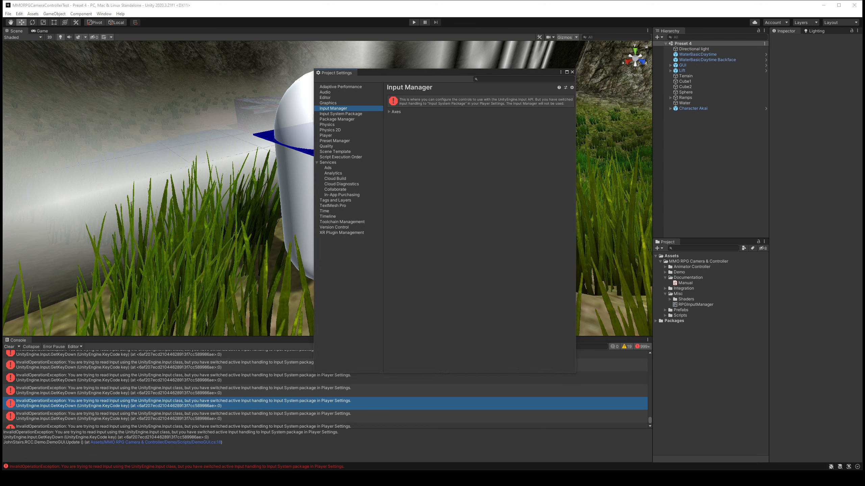
# Close the project settings and expand the Axes list of the RPGInputManager preset to view its inputs.
pyautogui.click(571, 71)
pyautogui.click(695, 304)
pyautogui.click(774, 109)
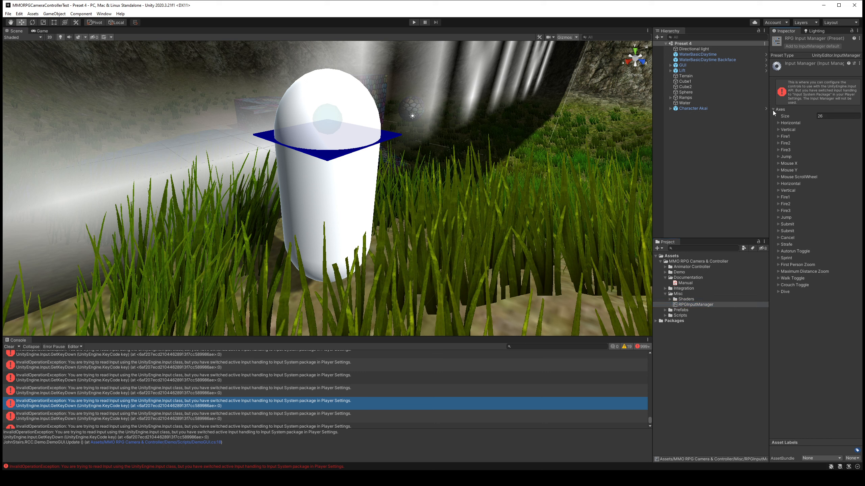